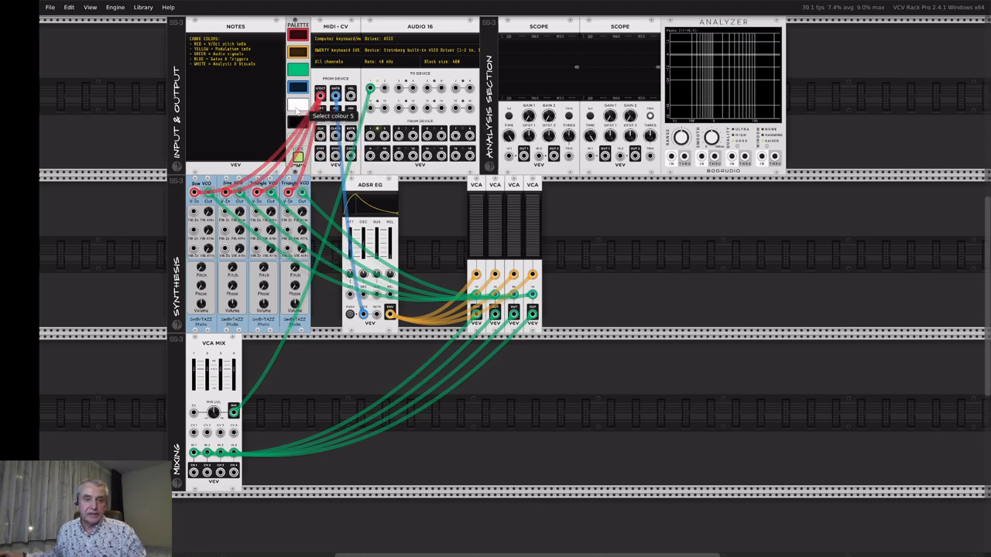
{"action": "mouse_move", "coordinate": [320, 99]}
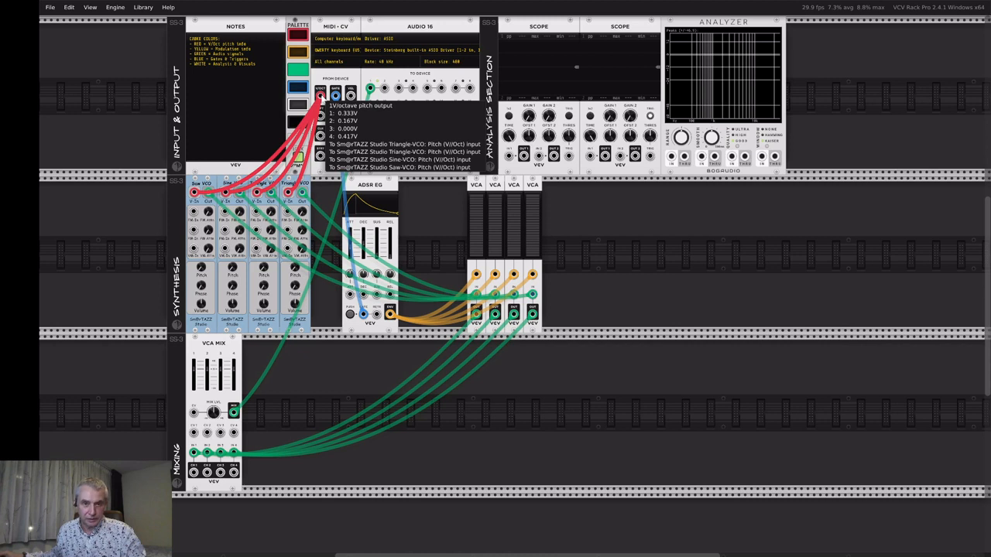
{"action": "mouse_move", "coordinate": [195, 192]}
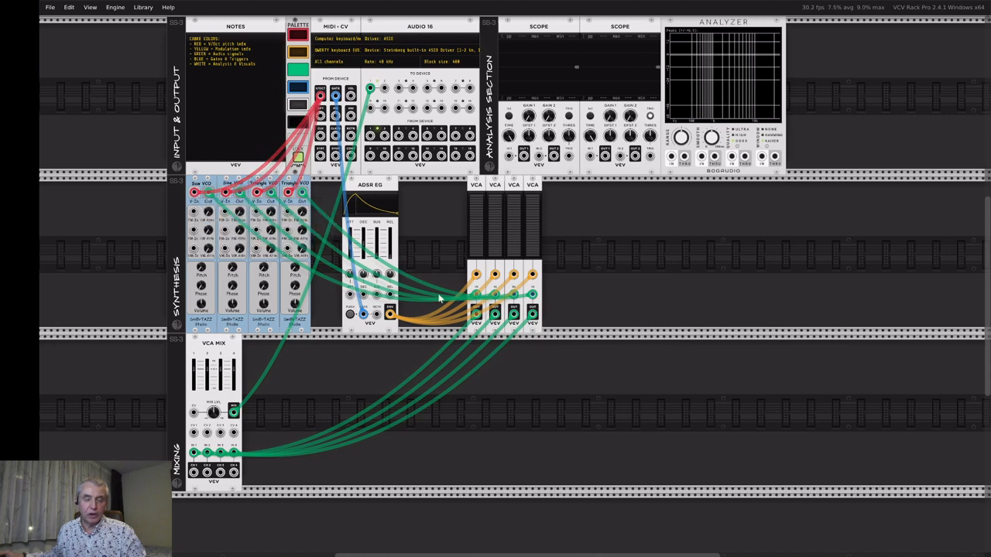
{"action": "right_click", "coordinate": [329, 35]}
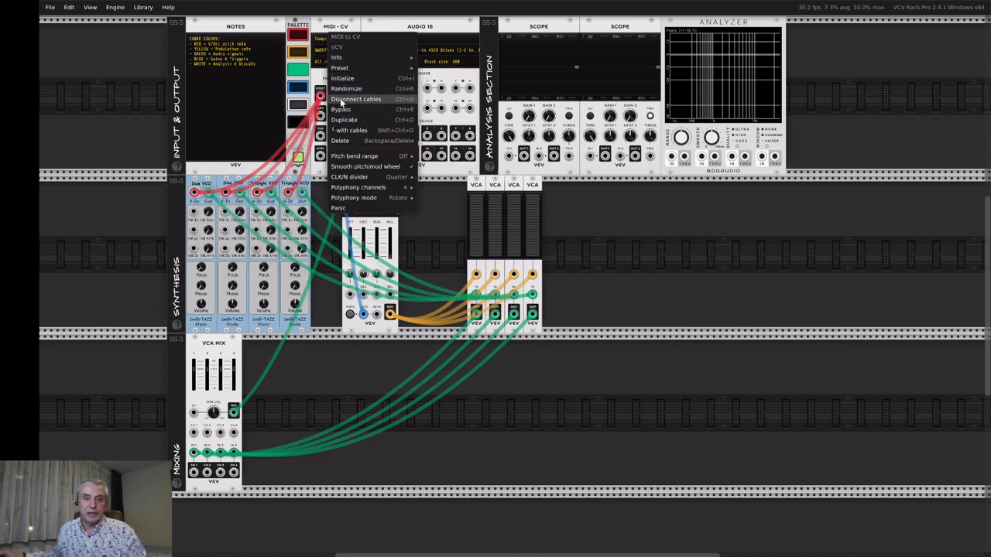
{"action": "mouse_move", "coordinate": [349, 187]}
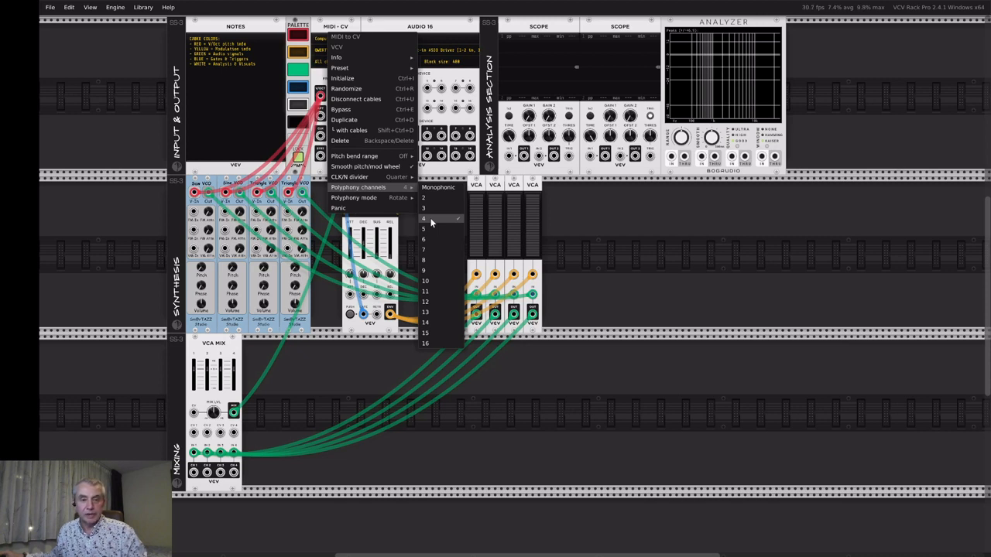
{"action": "left_click", "coordinate": [609, 216]}
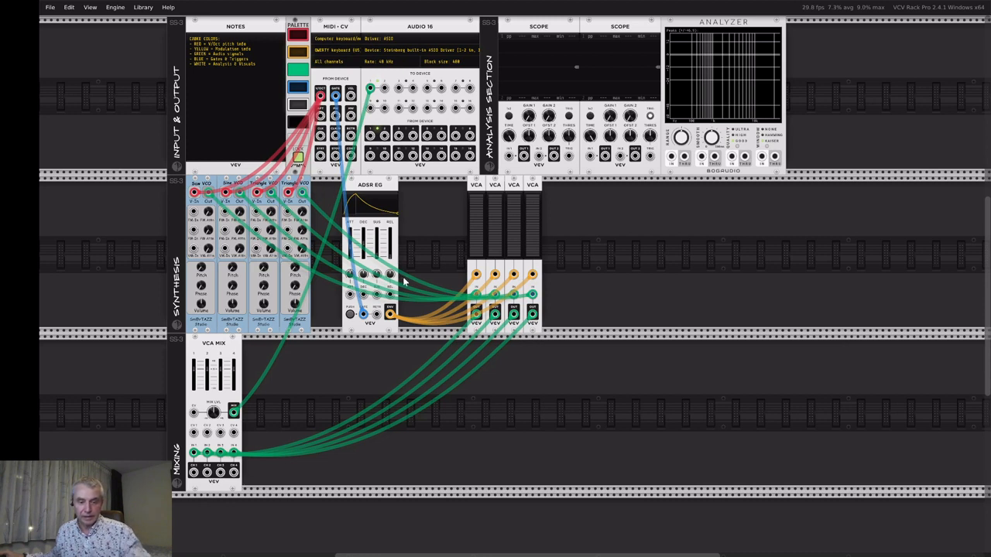
{"action": "key", "text": "z"}
{"action": "key", "text": "c"}
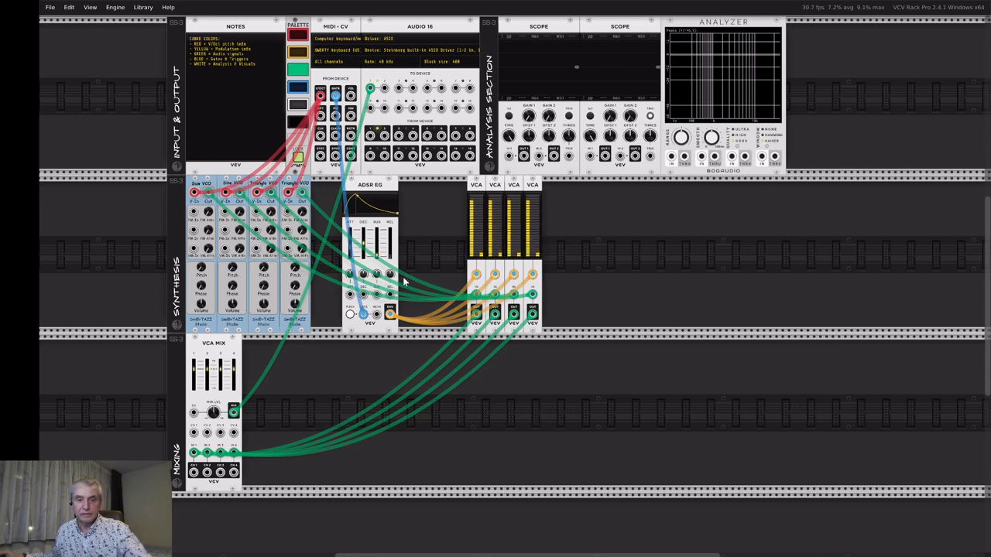
{"action": "key", "text": "b"}
{"action": "key", "text": "z"}
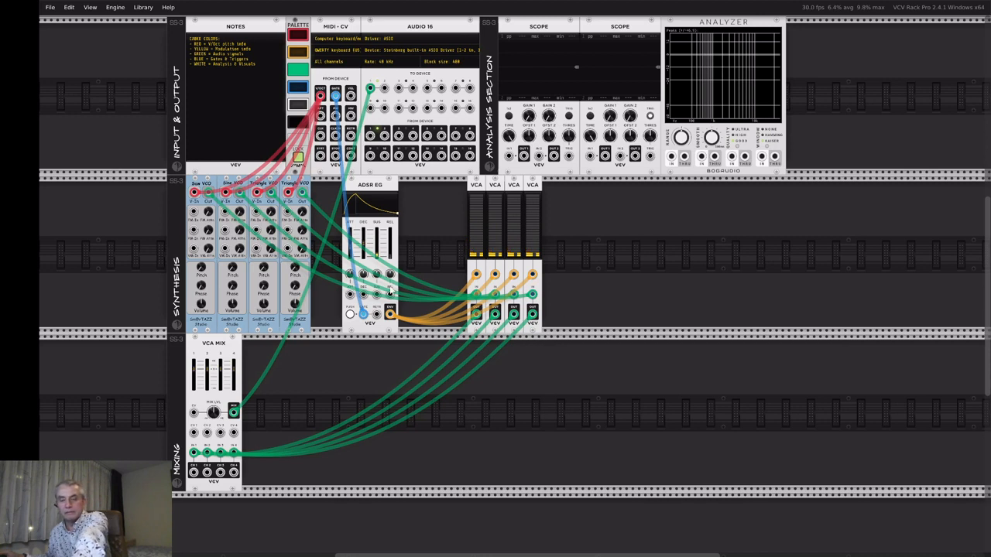
{"action": "key", "text": "c"}
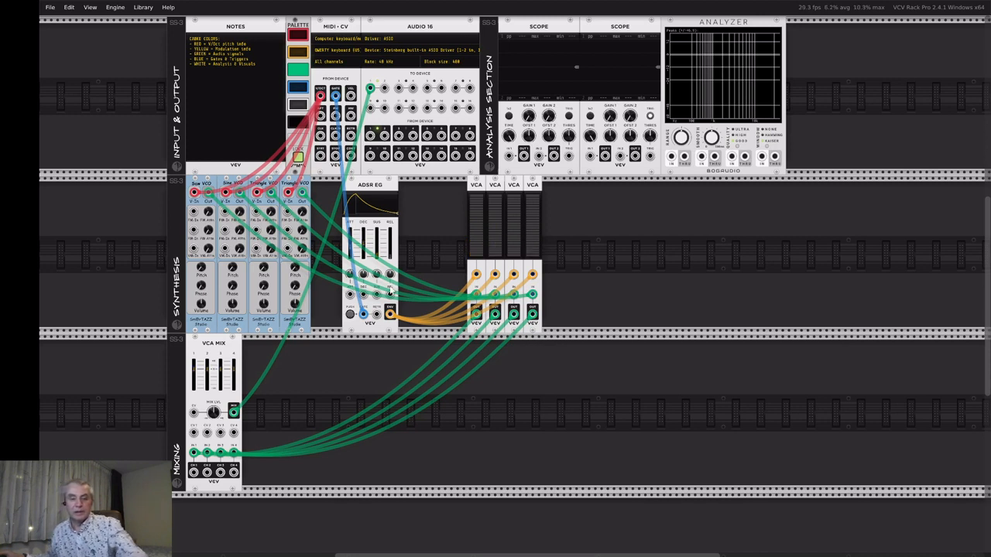
{"action": "key", "text": "z"}
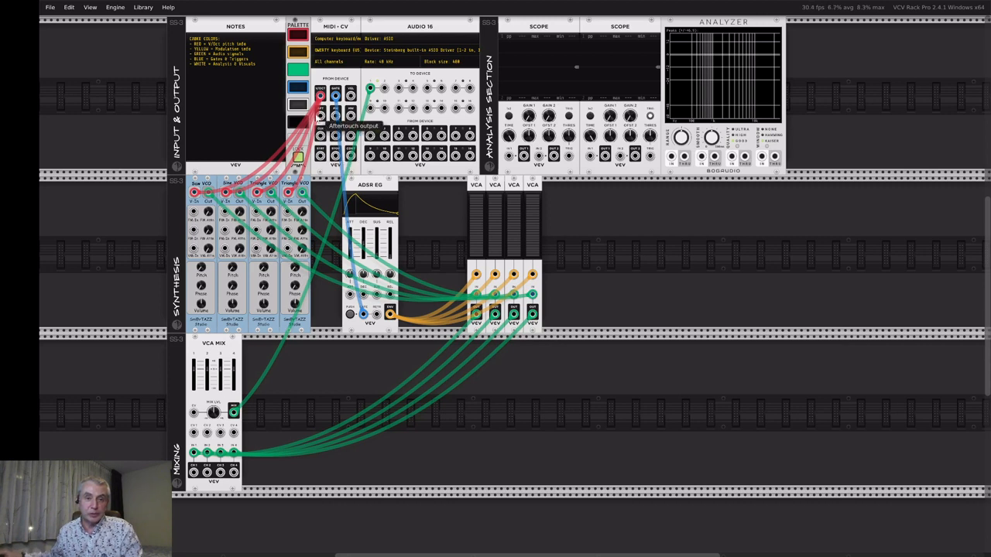
{"action": "mouse_move", "coordinate": [321, 97]}
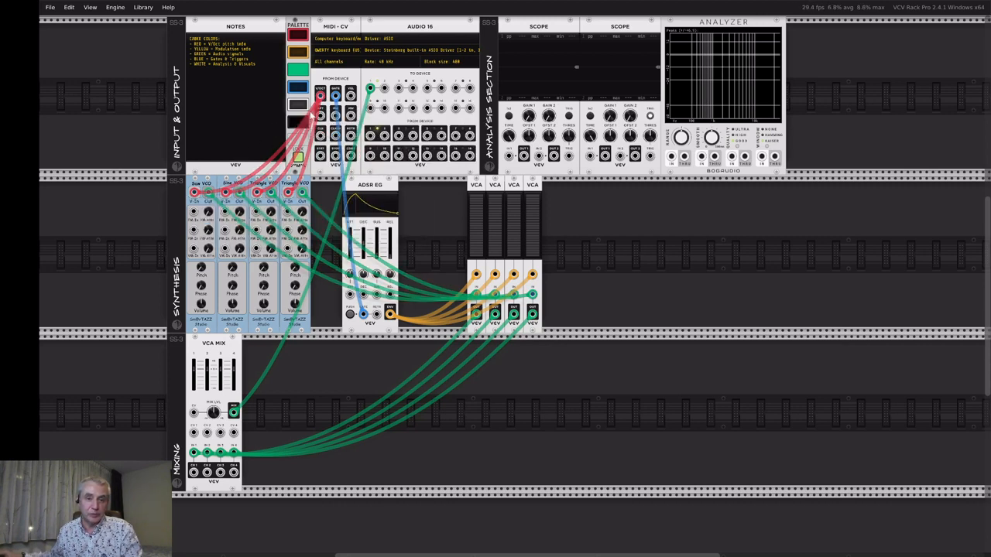
{"action": "mouse_move", "coordinate": [321, 96]}
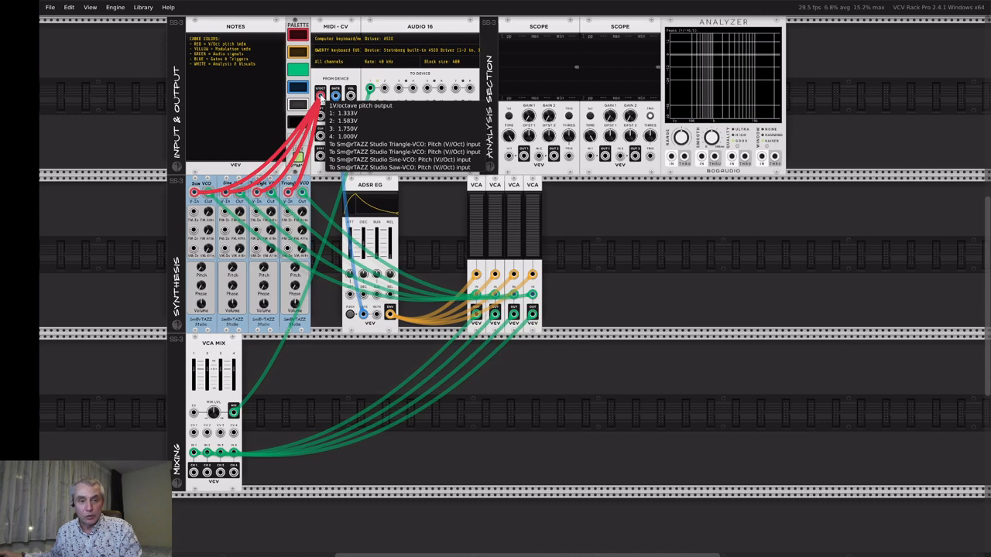
{"action": "mouse_move", "coordinate": [240, 194]}
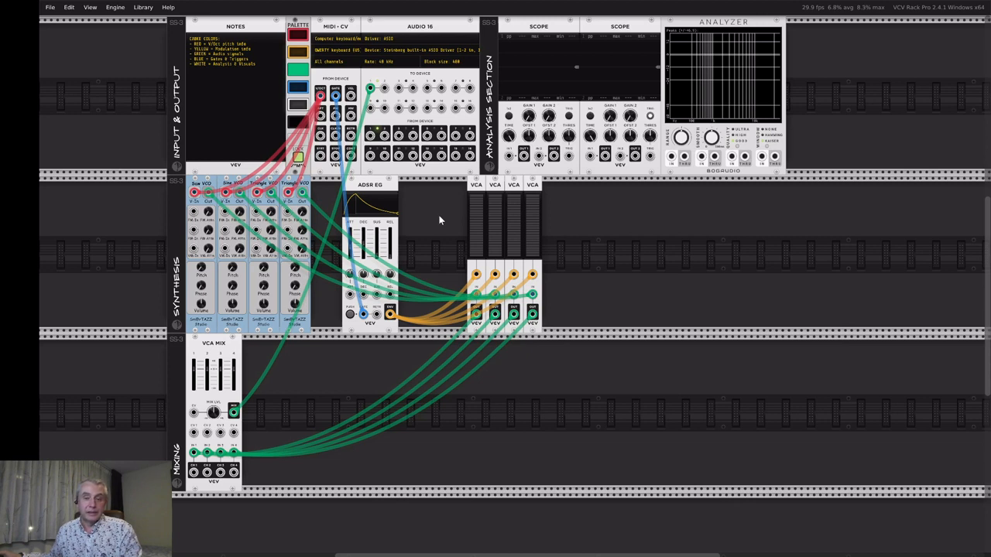
Search the module browser for 'mult' and add the Sm@rTAZZ Multiplier beside the four VCAs.
{"action": "right_click", "coordinate": [659, 217]}
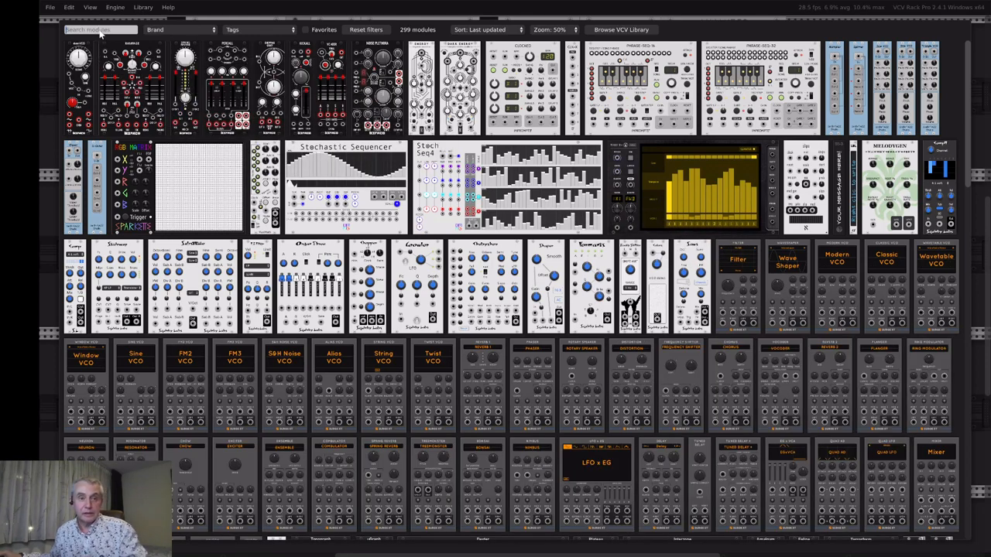
{"action": "type", "text": "m"}
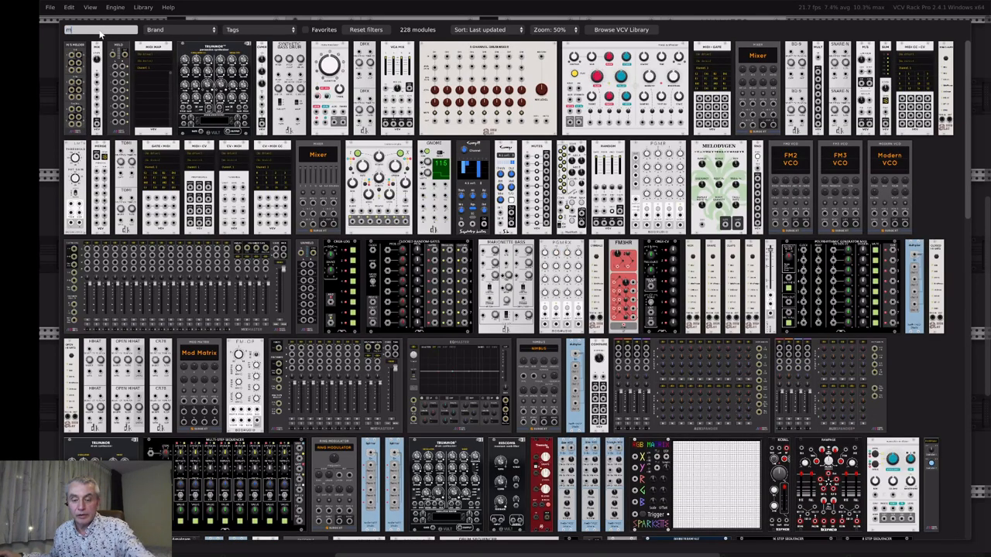
{"action": "type", "text": "ulti"}
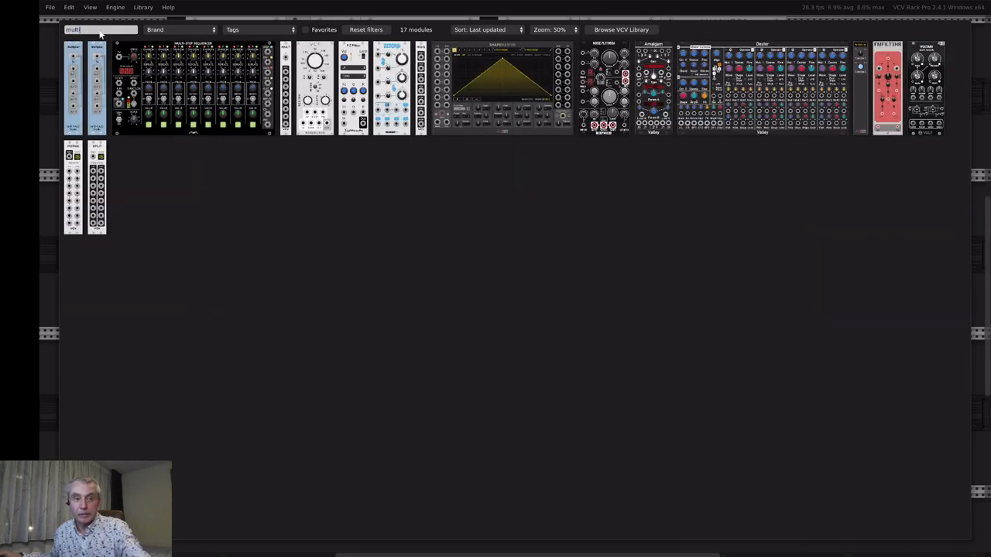
{"action": "left_click", "coordinate": [77, 69]}
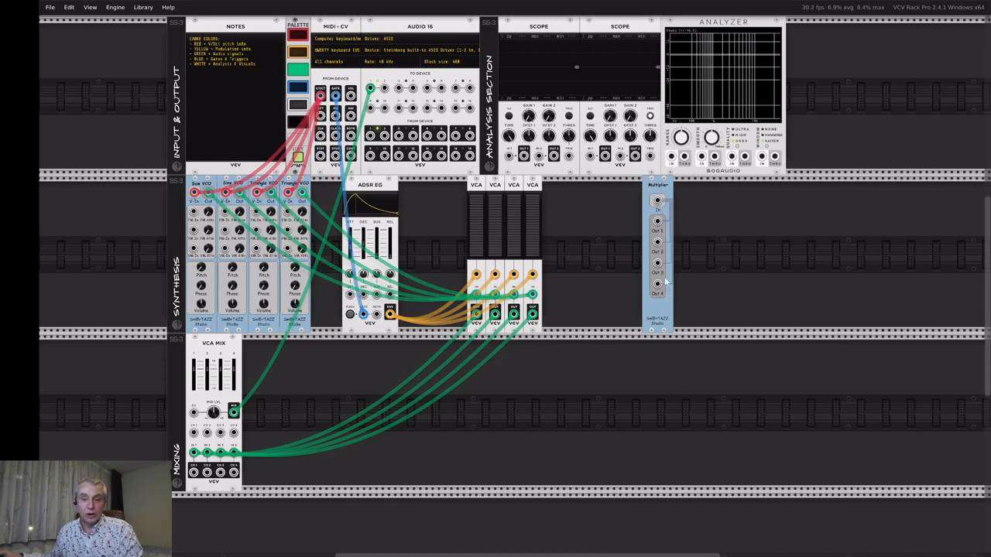
Place the Multiplier in the synthesis row and move the VCO pitch cables onto its outputs.
{"action": "left_click_drag", "start_coordinate": [656, 184], "coordinate": [251, 203]}
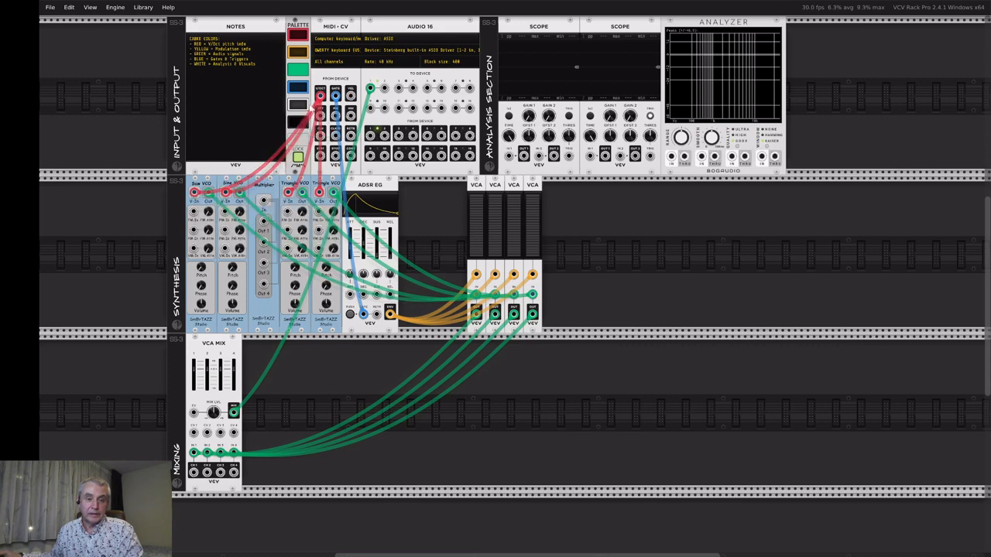
{"action": "left_click_drag", "start_coordinate": [321, 96], "coordinate": [265, 222]}
{"action": "left_click_drag", "start_coordinate": [321, 96], "coordinate": [264, 285]}
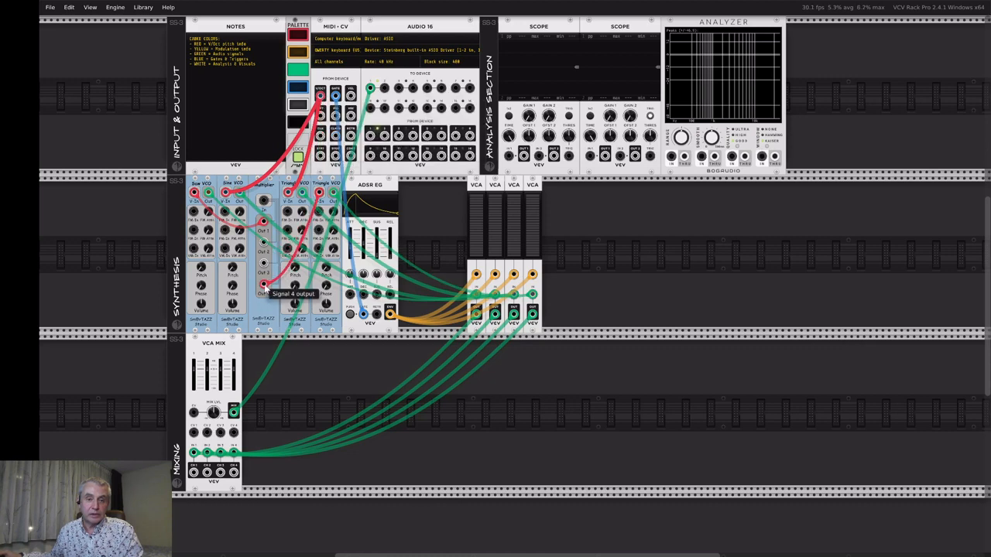
{"action": "left_click_drag", "start_coordinate": [321, 96], "coordinate": [264, 263]}
{"action": "left_click_drag", "start_coordinate": [321, 96], "coordinate": [264, 243]}
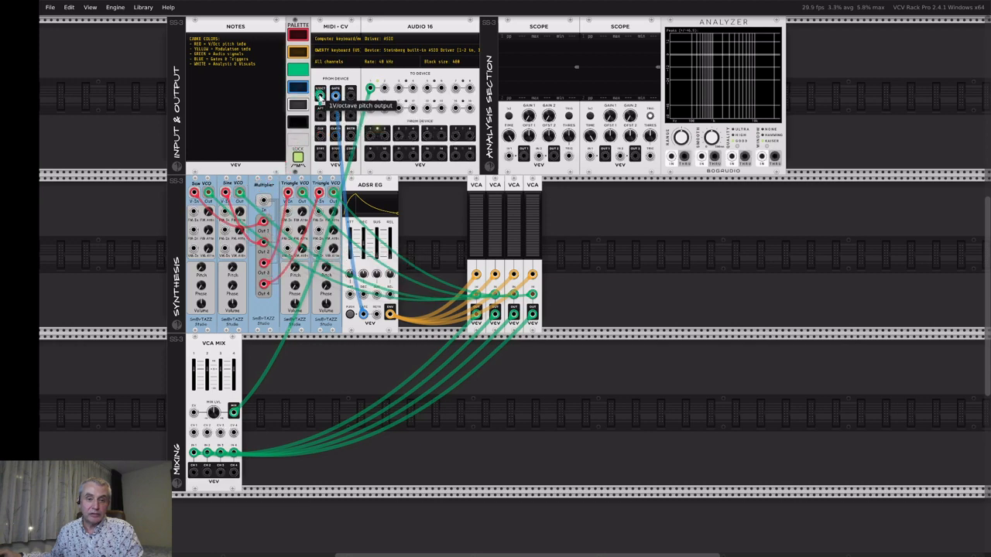
Patch MIDI-CV V/OCT into the Multiplier input, using red for new cables.
{"action": "left_click_drag", "start_coordinate": [321, 96], "coordinate": [264, 199]}
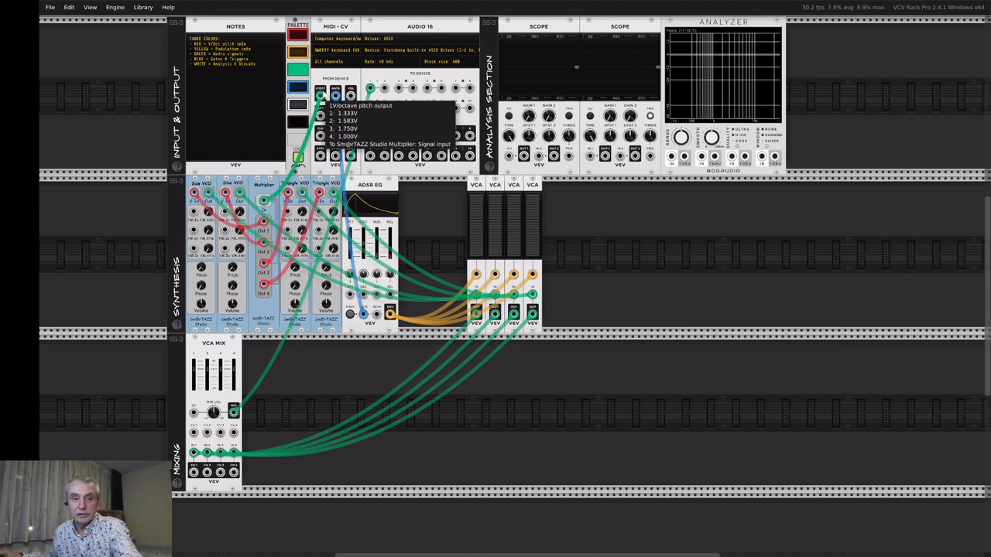
{"action": "left_click_drag", "start_coordinate": [321, 96], "coordinate": [265, 204]}
{"action": "left_click", "coordinate": [297, 36]}
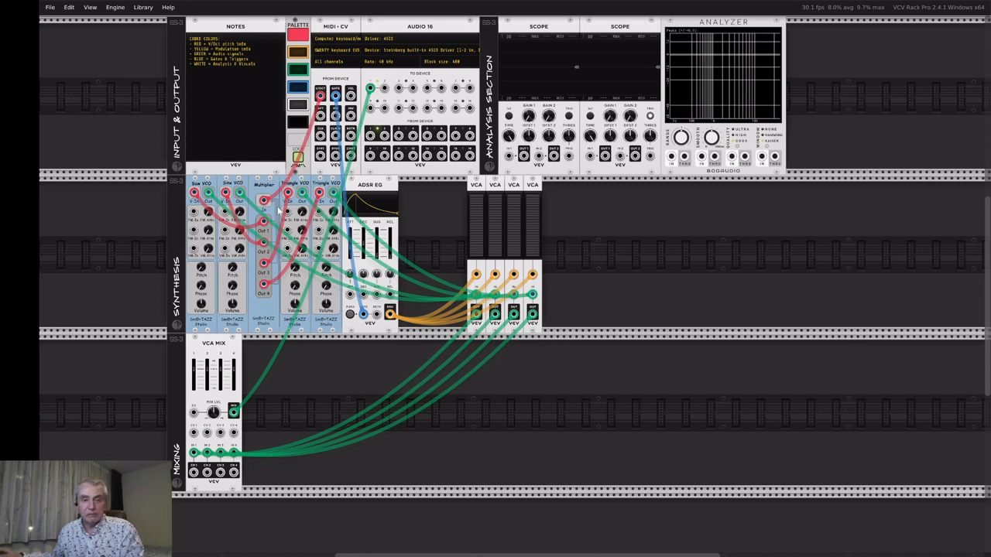
{"action": "mouse_move", "coordinate": [391, 314]}
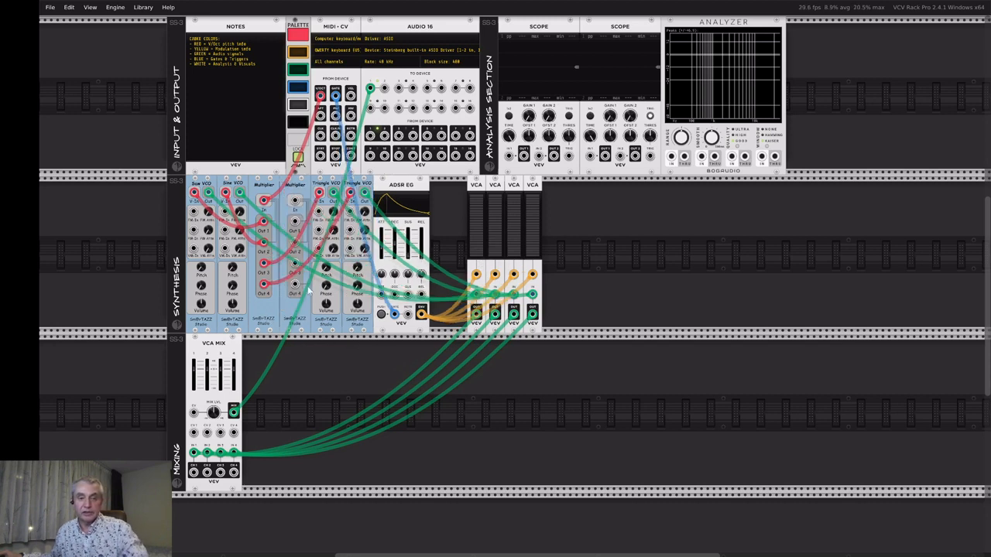
Duplicate the Multiplier with Ctrl+D and move the ADSR envelope cables onto its Out 1–4.
{"action": "key", "text": "ctrl+d"}
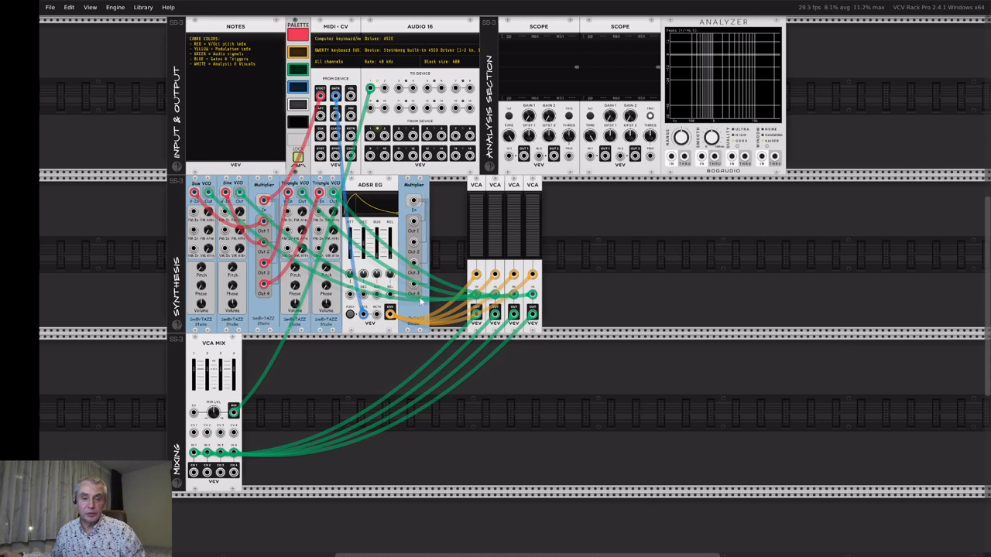
{"action": "left_click_drag", "start_coordinate": [390, 314], "coordinate": [413, 222]}
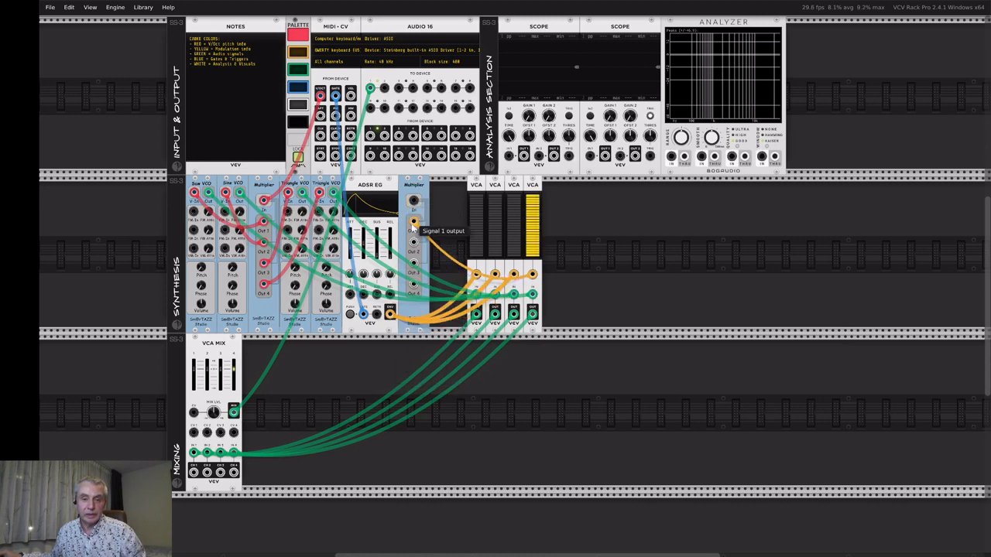
{"action": "left_click_drag", "start_coordinate": [390, 316], "coordinate": [415, 264]}
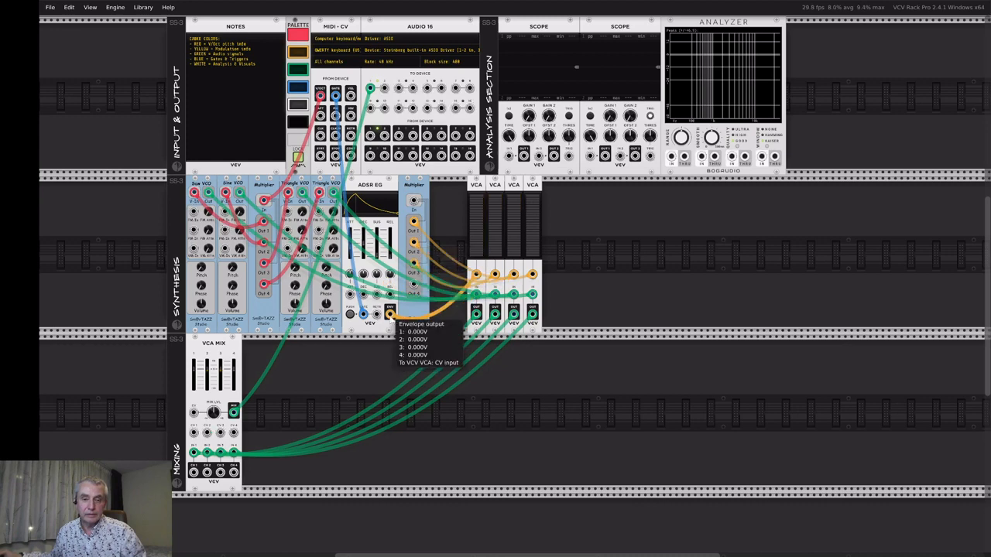
{"action": "left_click_drag", "start_coordinate": [391, 315], "coordinate": [415, 285]}
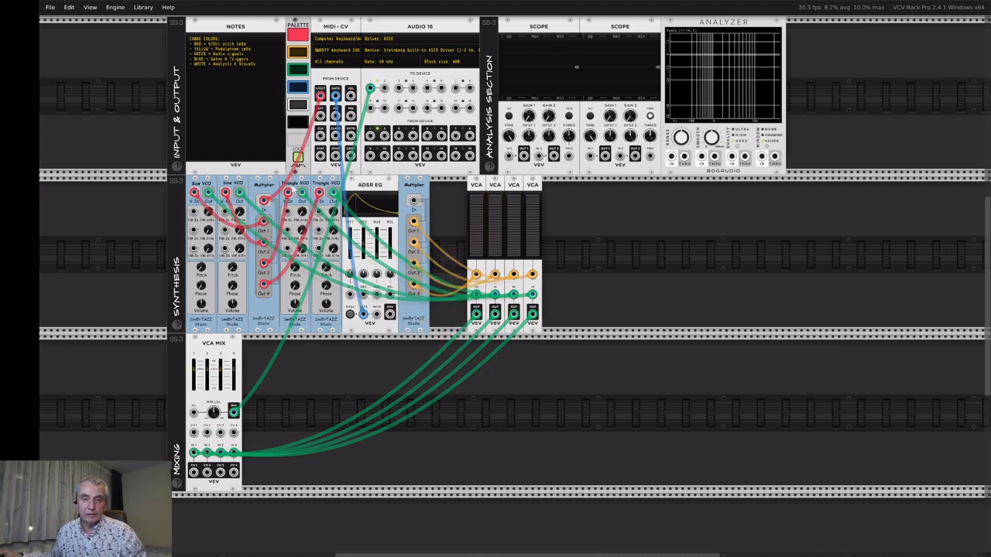
Patch the ADSR envelope into the second Multiplier's input with a yellow cable and test a note.
{"action": "left_click", "coordinate": [297, 54]}
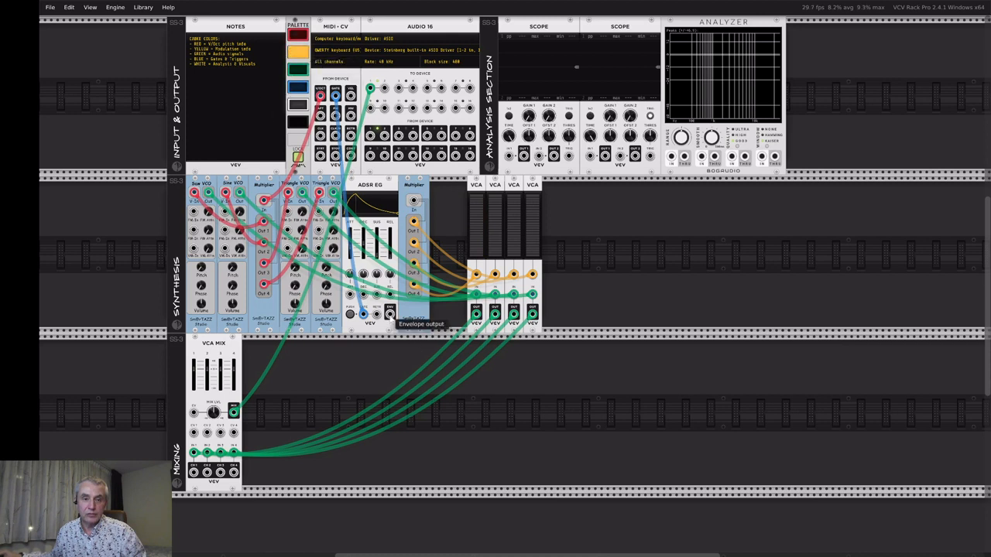
{"action": "left_click_drag", "start_coordinate": [391, 313], "coordinate": [414, 201]}
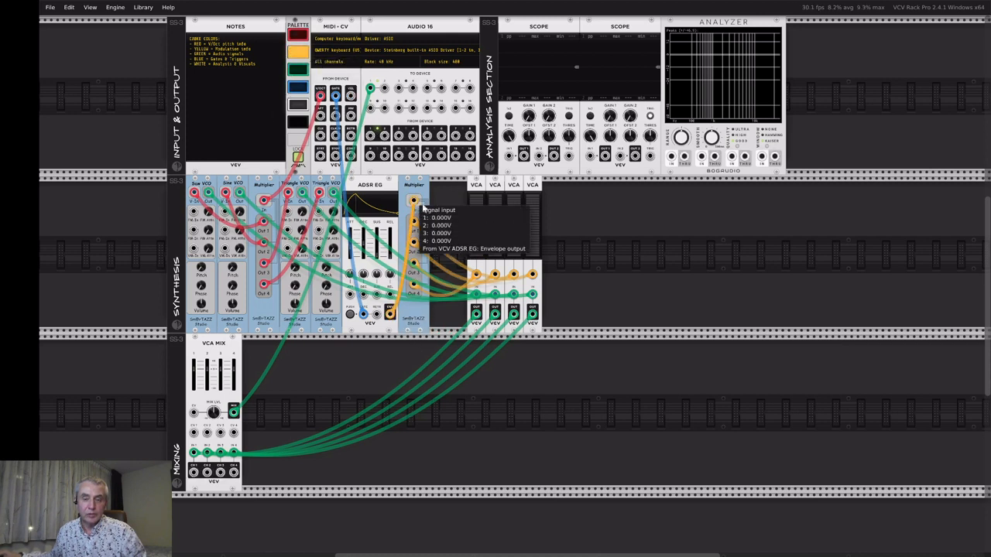
{"action": "key", "text": "z"}
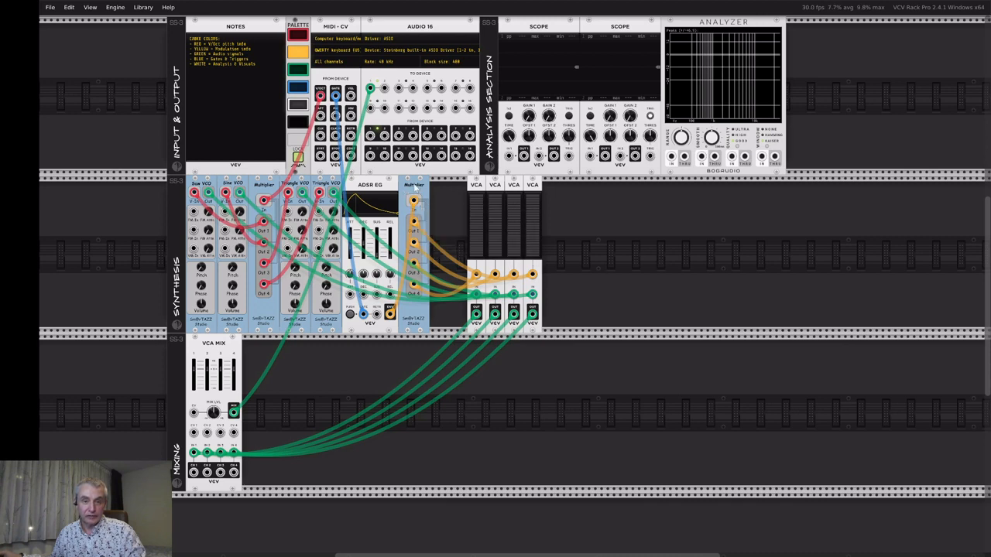
Place the envelope Multiplier beside the four VCAs and slide that group right together.
{"action": "mouse_move", "coordinate": [411, 187]}
{"action": "left_mouse_down"}
{"action": "mouse_move", "coordinate": [446, 188]}
{"action": "mouse_move", "coordinate": [553, 232]}
{"action": "left_mouse_up"}
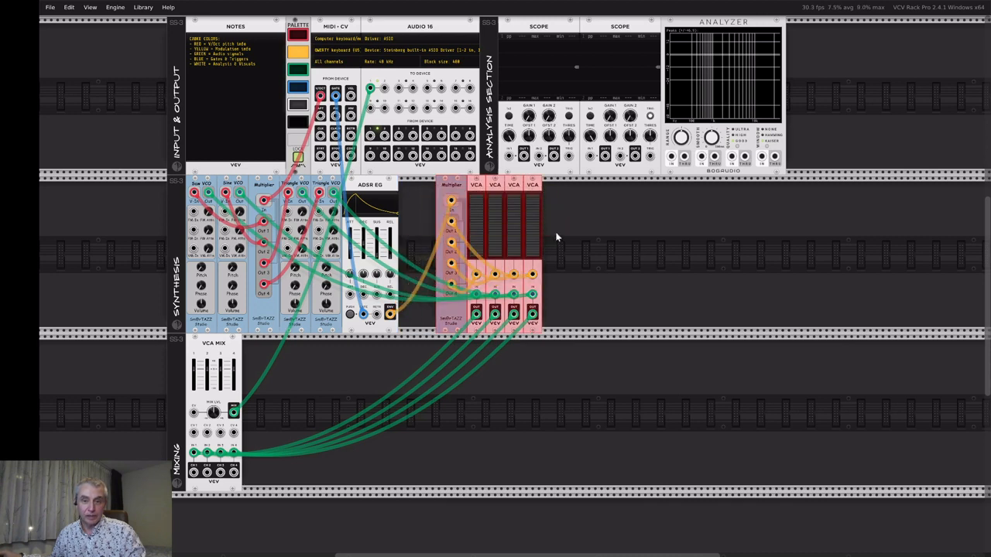
{"action": "left_click_drag", "start_coordinate": [495, 221], "coordinate": [589, 225]}
{"action": "left_click_drag", "start_coordinate": [587, 318], "coordinate": [639, 268]}
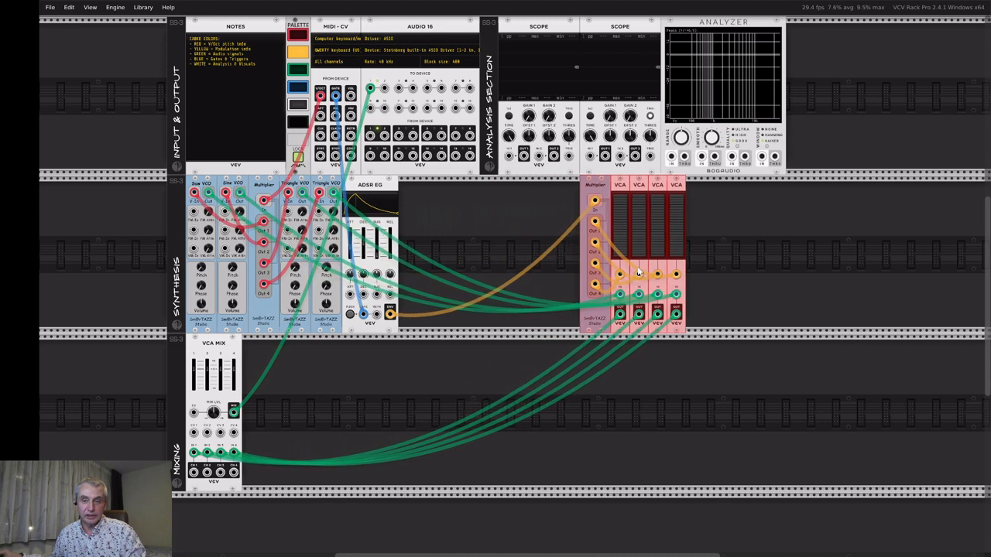
{"action": "left_click_drag", "start_coordinate": [599, 193], "coordinate": [658, 207]}
{"action": "left_click_drag", "start_coordinate": [654, 317], "coordinate": [592, 267]}
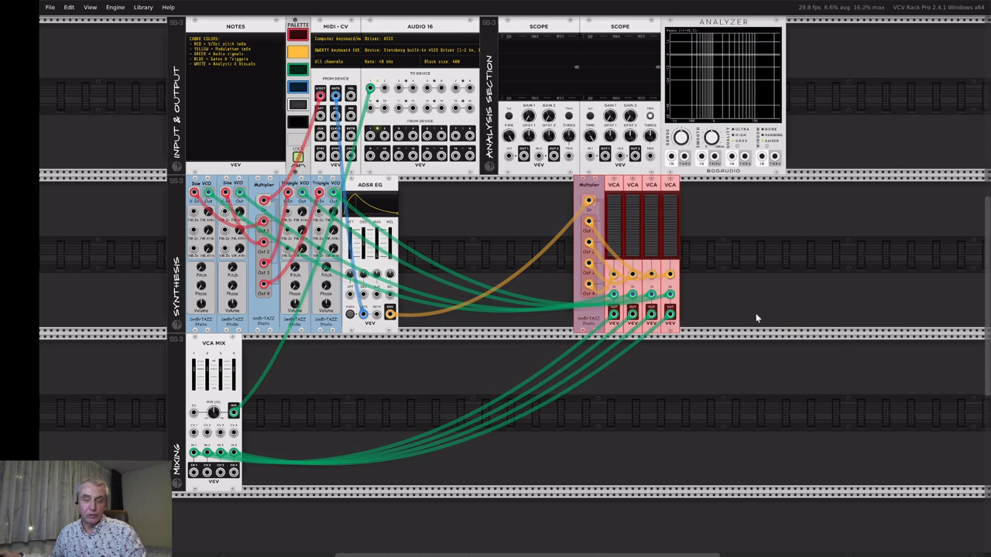
{"action": "left_click", "coordinate": [769, 272]}
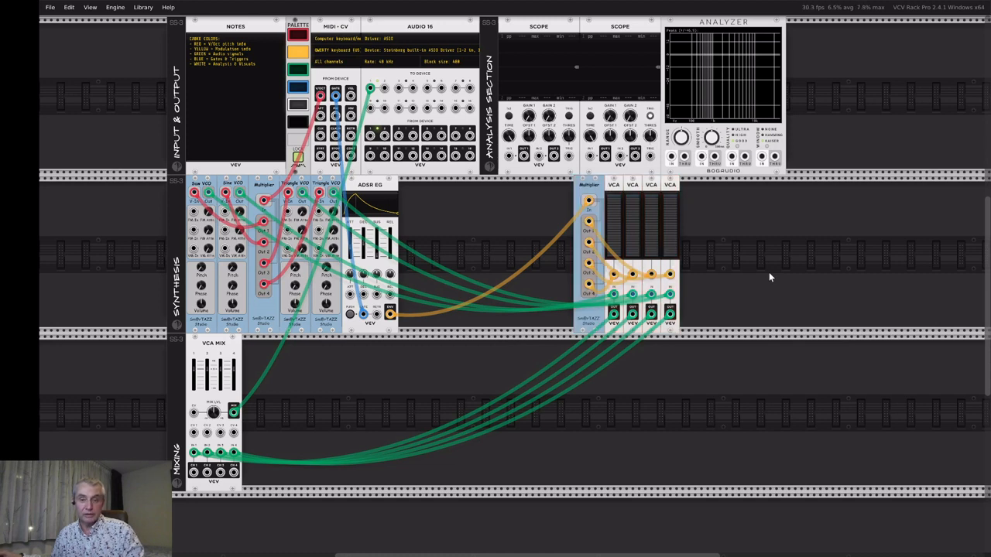